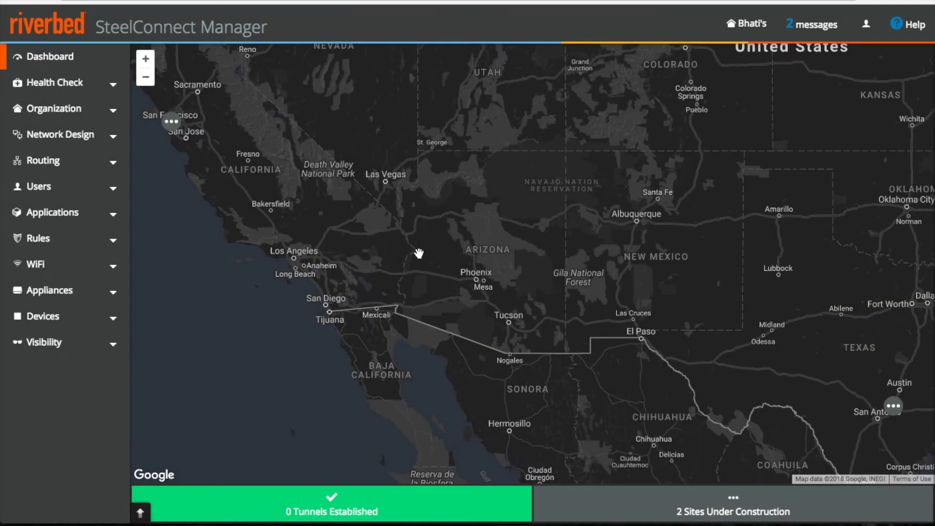
Go to Network Design > Zones and start a new zone with New Zone.
{"action": "left_click", "coordinate": [64, 138]}
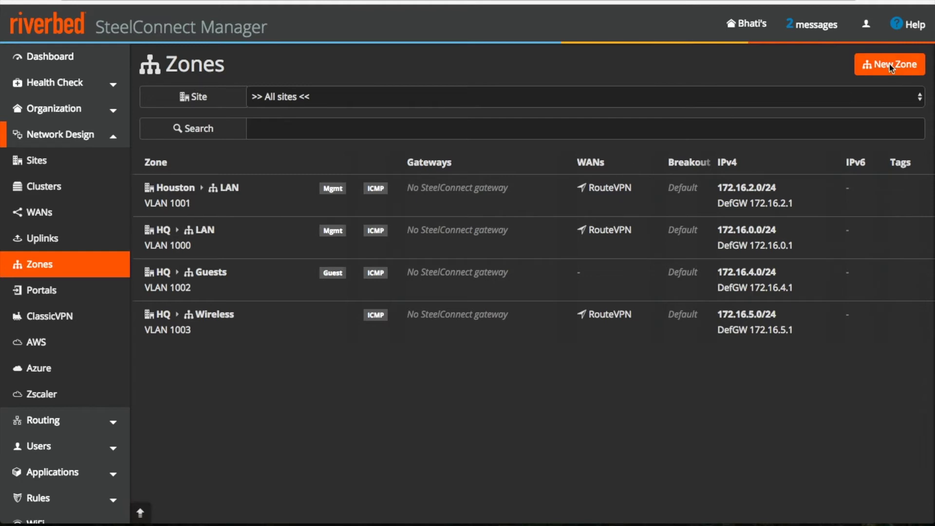
{"action": "left_click", "coordinate": [889, 63]}
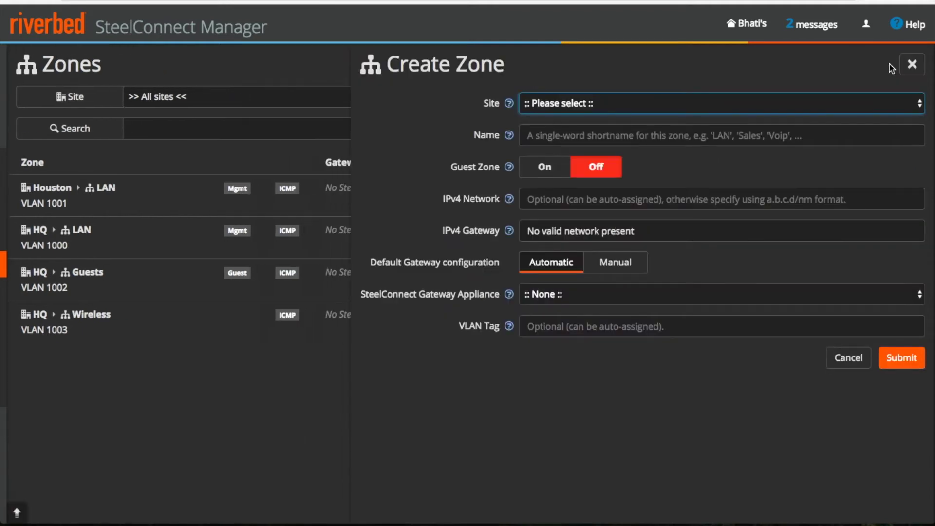
Define a new zone named WLAN for the Houston site, with Guest Zone on.
{"action": "left_click", "coordinate": [598, 107]}
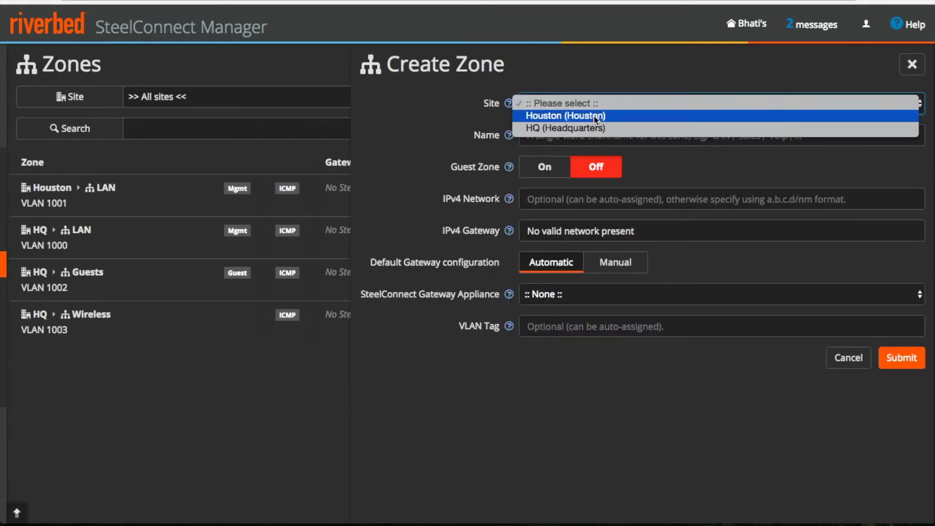
{"action": "left_click", "coordinate": [596, 117]}
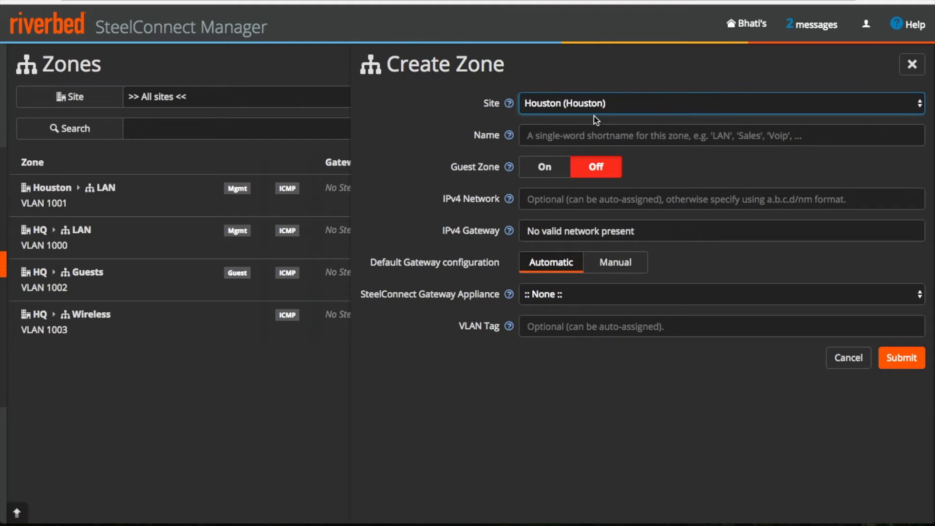
{"action": "left_click", "coordinate": [559, 136]}
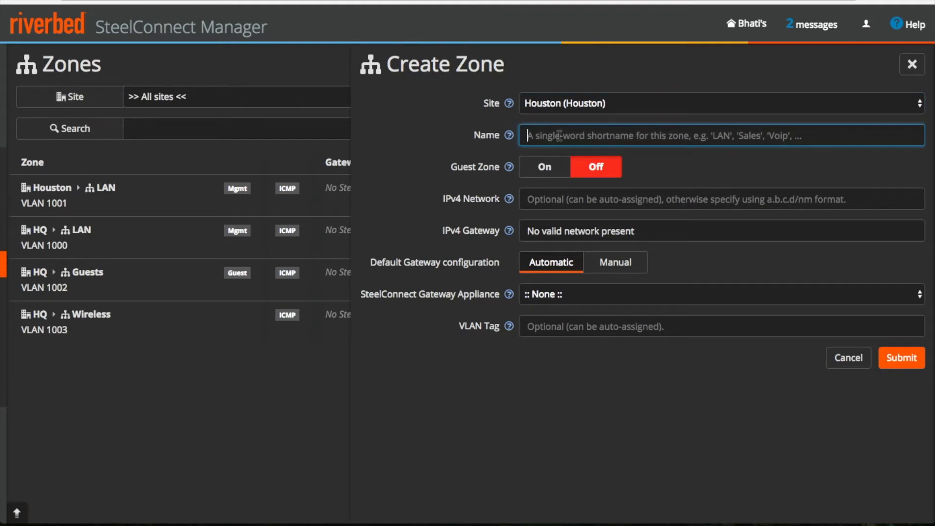
{"action": "type", "text": "WLAN"}
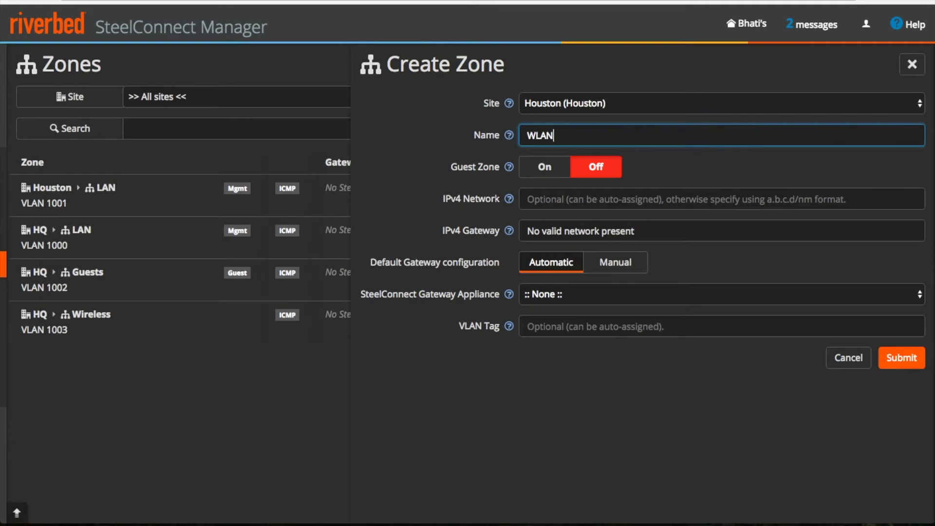
{"action": "left_click", "coordinate": [544, 168]}
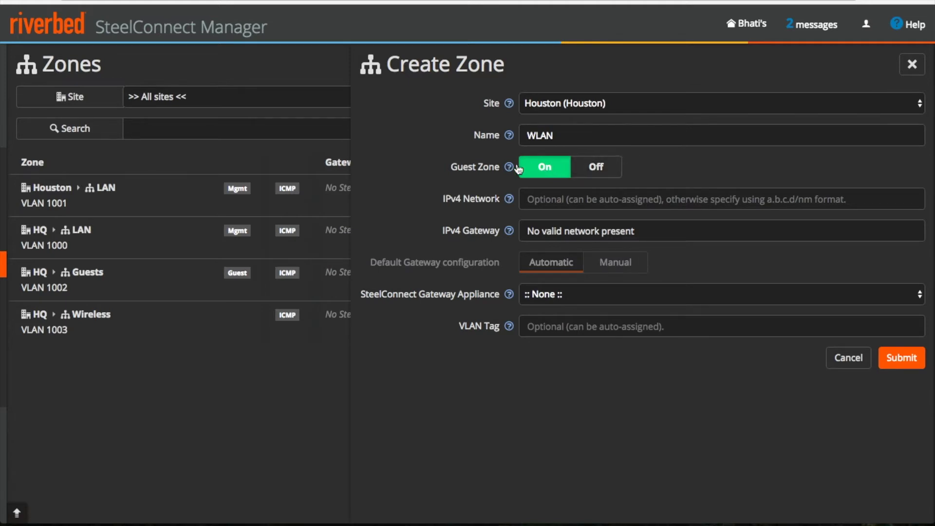
{"action": "mouse_move", "coordinate": [511, 169]}
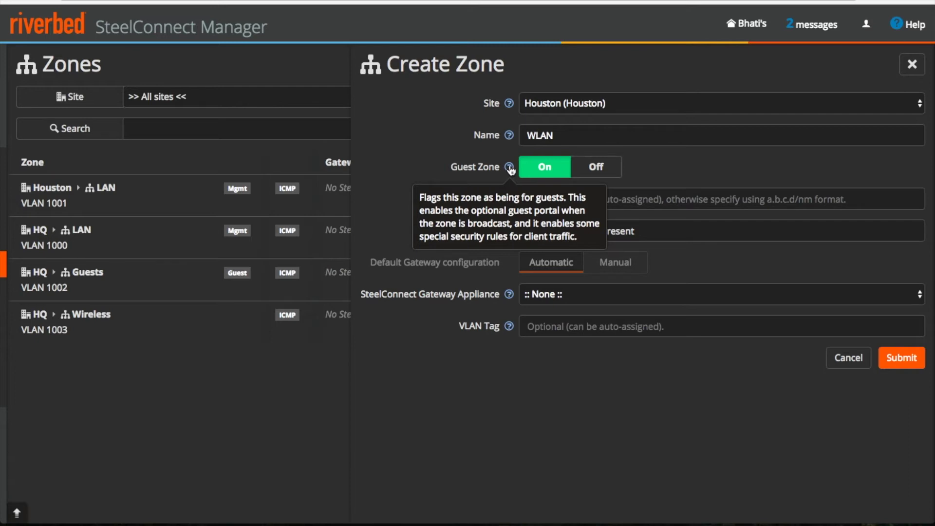
Turn Guest Zone off and check the IPv4 network and gateway options, leaving gateway on Automatic.
{"action": "left_click", "coordinate": [609, 167]}
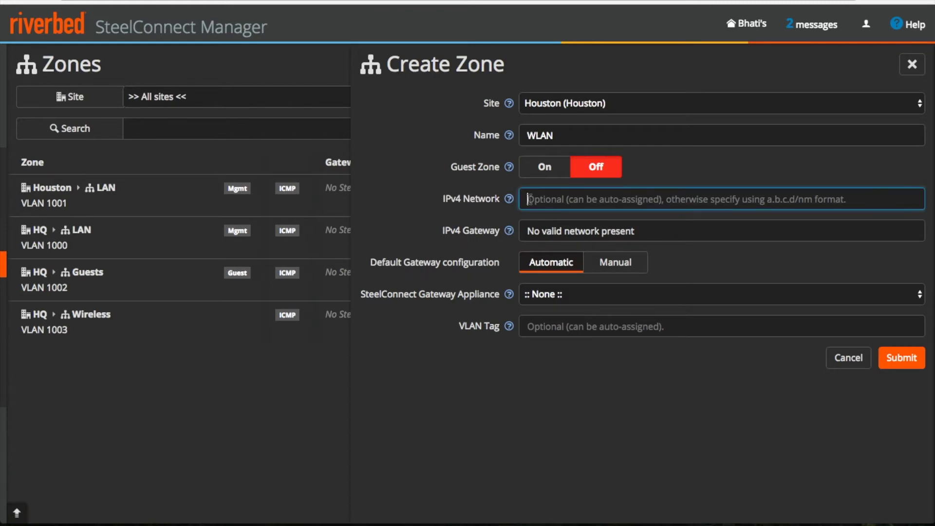
{"action": "mouse_move", "coordinate": [510, 202]}
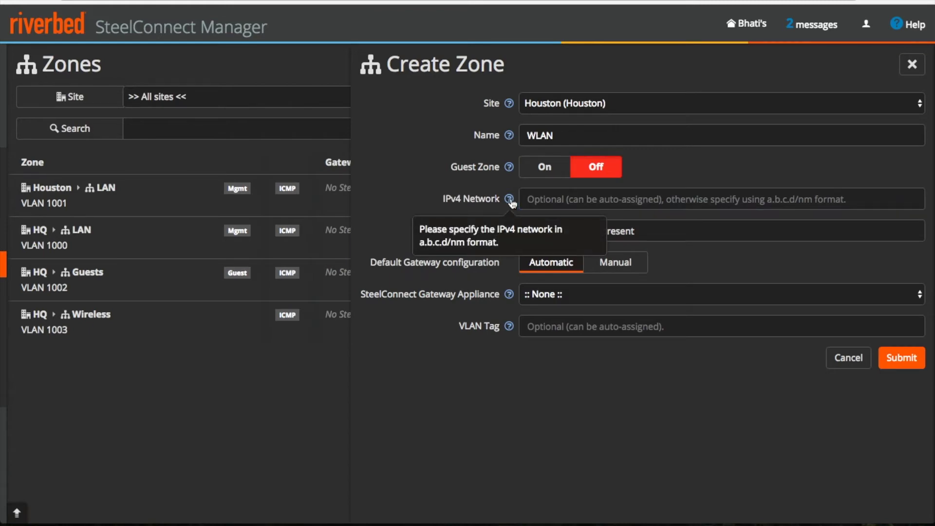
{"action": "left_click", "coordinate": [585, 202]}
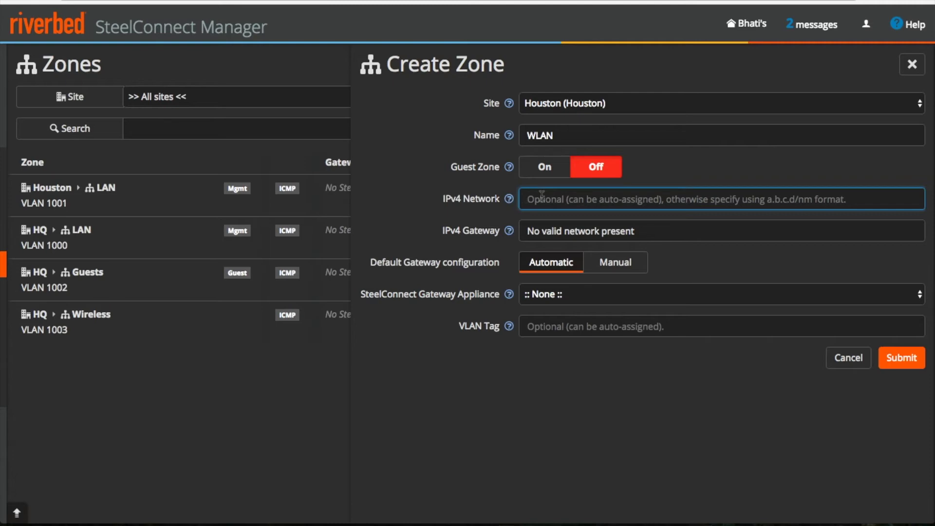
{"action": "left_click", "coordinate": [510, 233]}
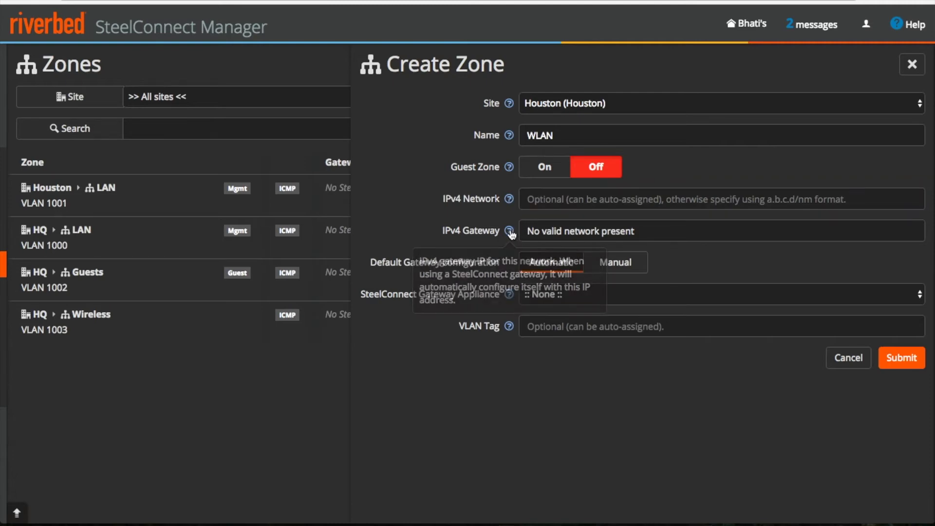
{"action": "left_click", "coordinate": [609, 264]}
{"action": "left_click", "coordinate": [568, 264]}
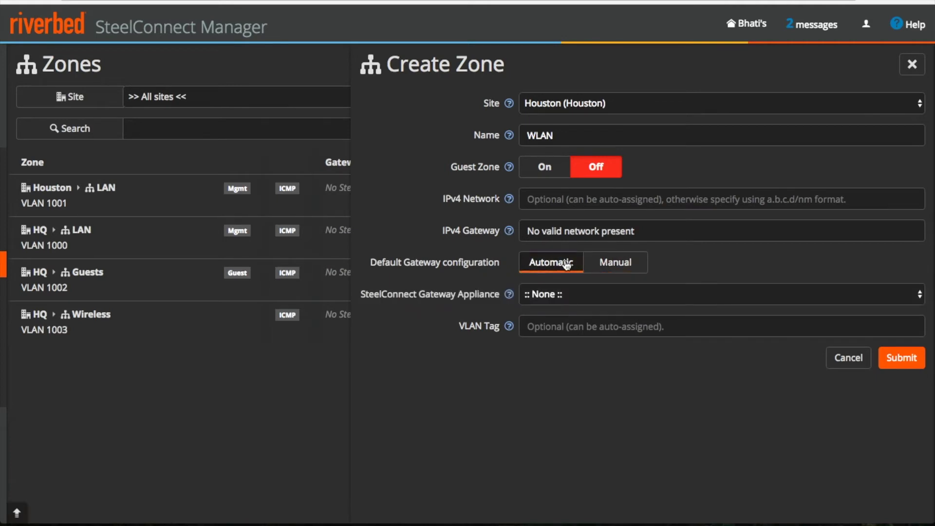
Check the gateway appliance list and VLAN tag field, then cancel the new zone.
{"action": "left_click", "coordinate": [560, 300]}
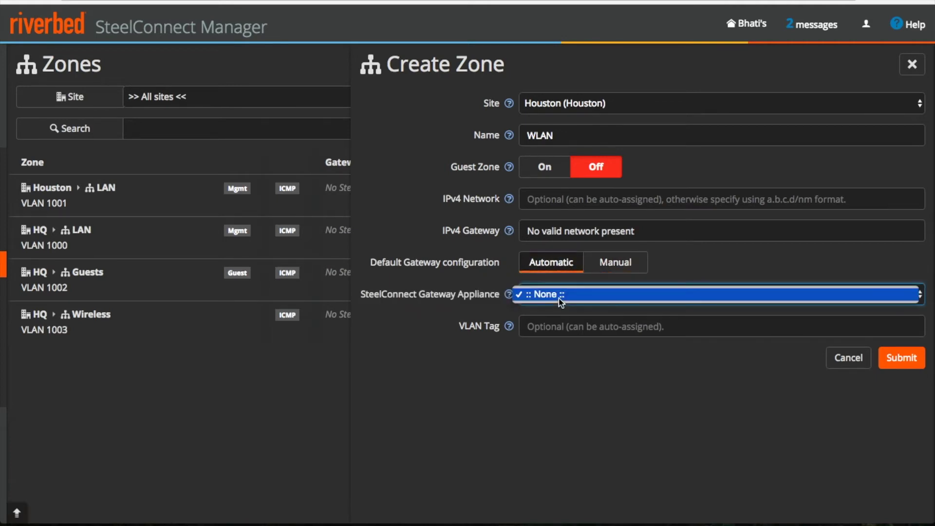
{"action": "left_click", "coordinate": [509, 326]}
{"action": "mouse_move", "coordinate": [512, 330]}
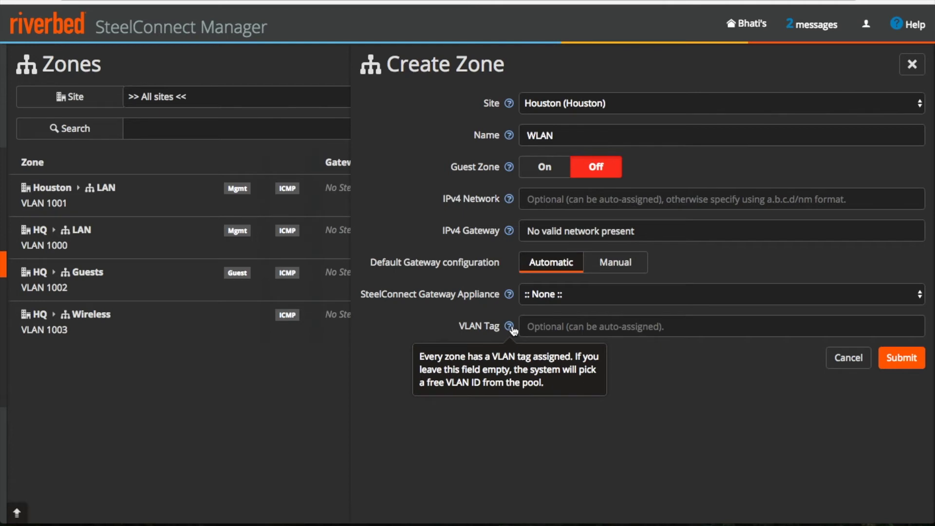
{"action": "left_click", "coordinate": [553, 323]}
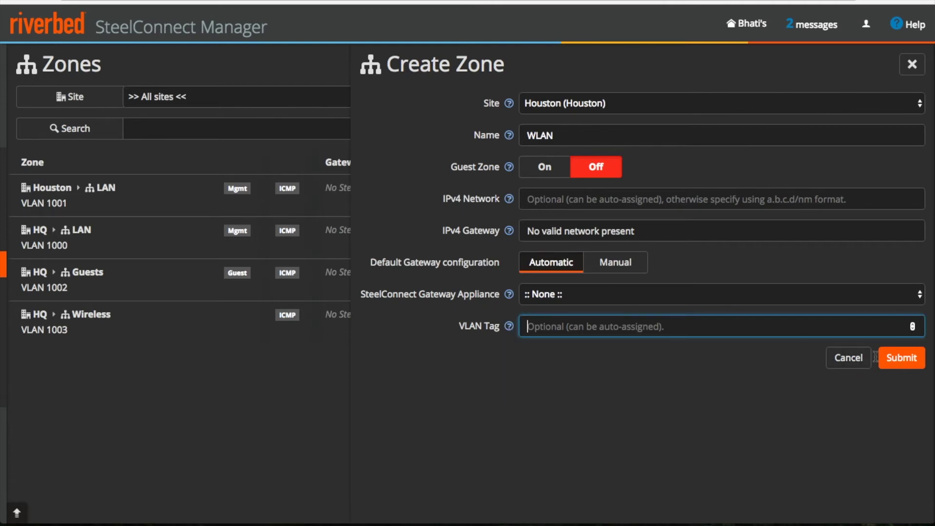
{"action": "left_click", "coordinate": [854, 360]}
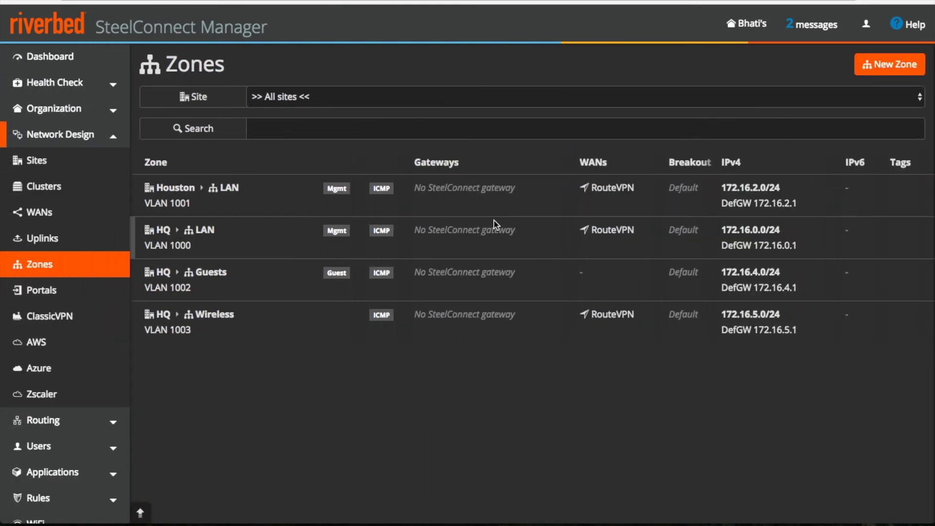
{"action": "left_click", "coordinate": [262, 202]}
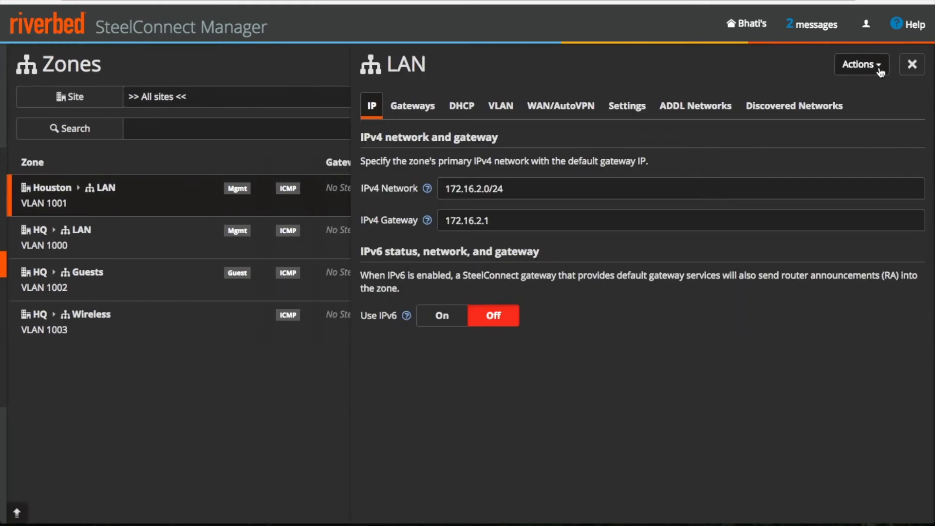
{"action": "left_click", "coordinate": [880, 67]}
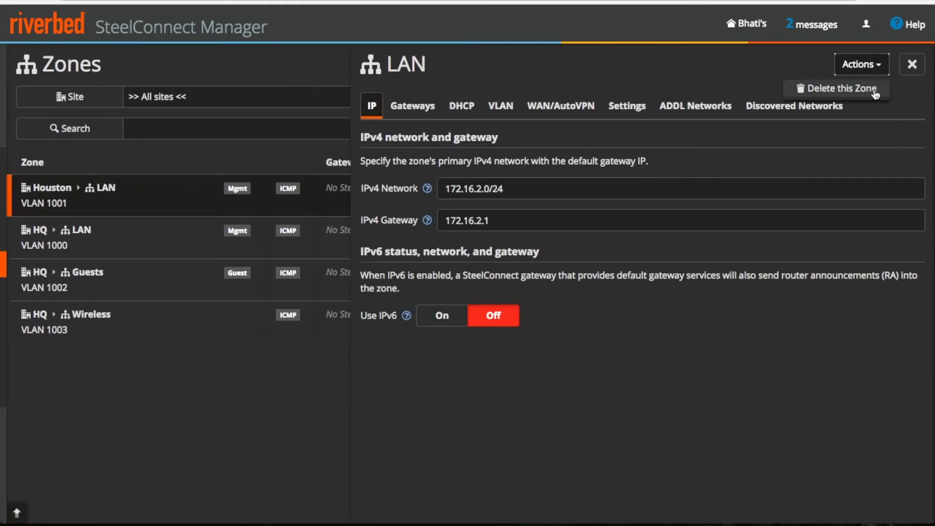
{"action": "left_click", "coordinate": [912, 65]}
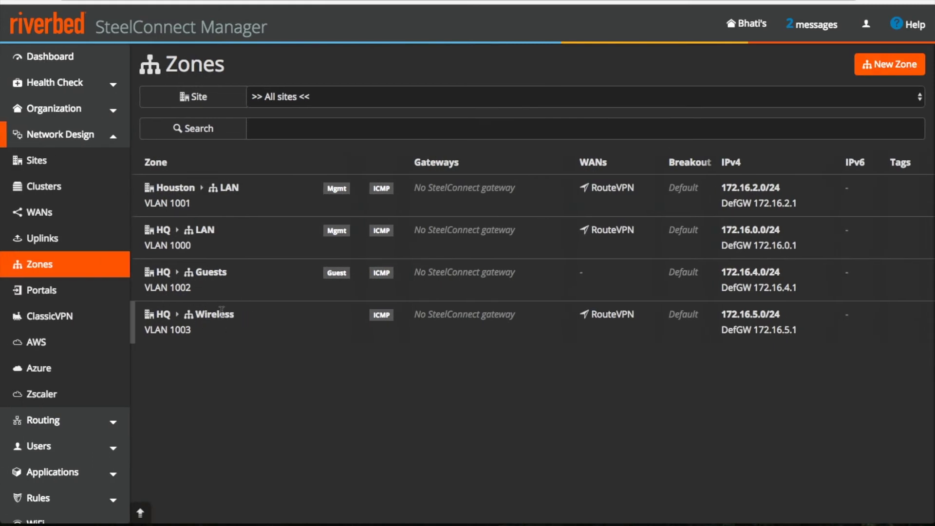
Open the Guests zone and inspect its IPv4 gateway and default gateway choices without saving edits.
{"action": "left_click", "coordinate": [224, 274]}
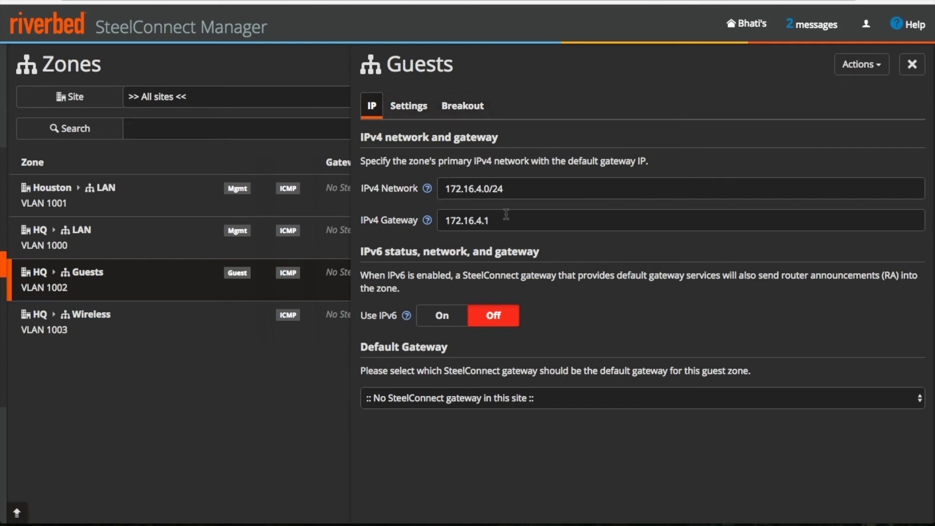
{"action": "left_click", "coordinate": [492, 220]}
{"action": "double_click", "coordinate": [492, 221]}
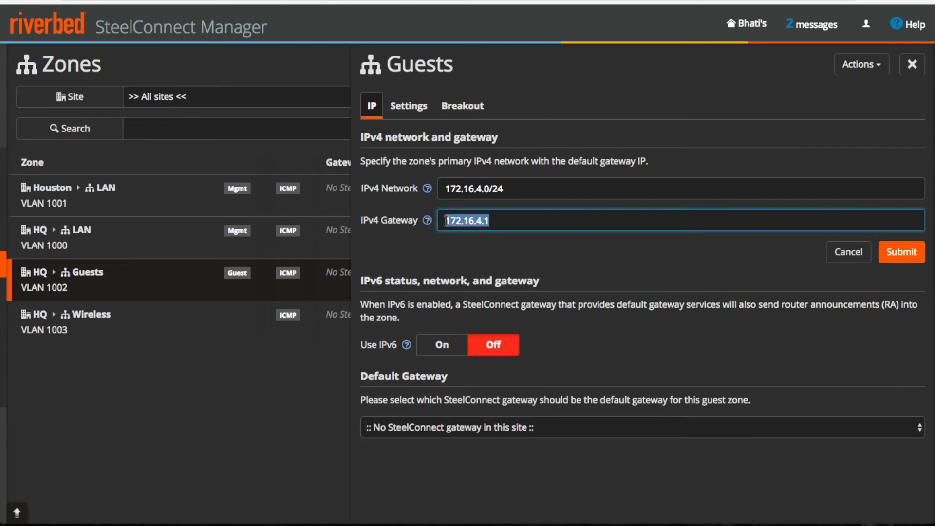
{"action": "left_click", "coordinate": [499, 279]}
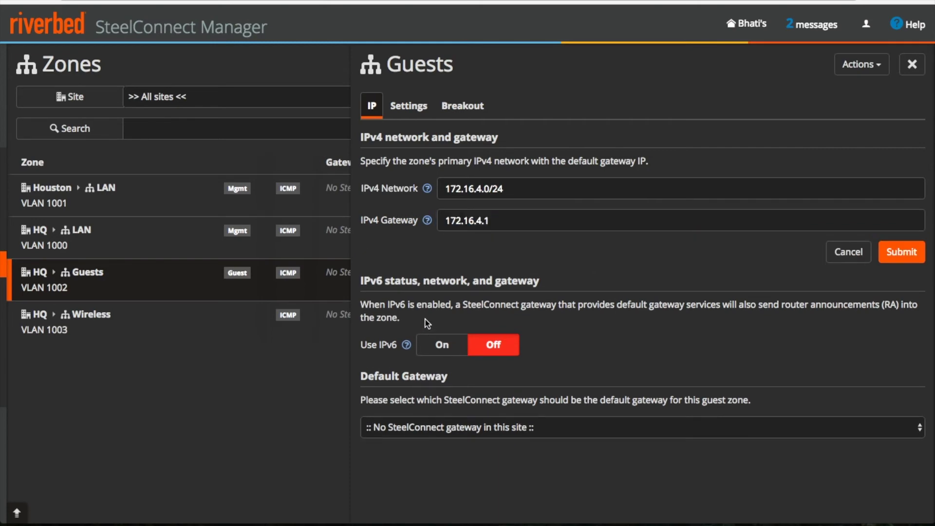
{"action": "left_click", "coordinate": [848, 251]}
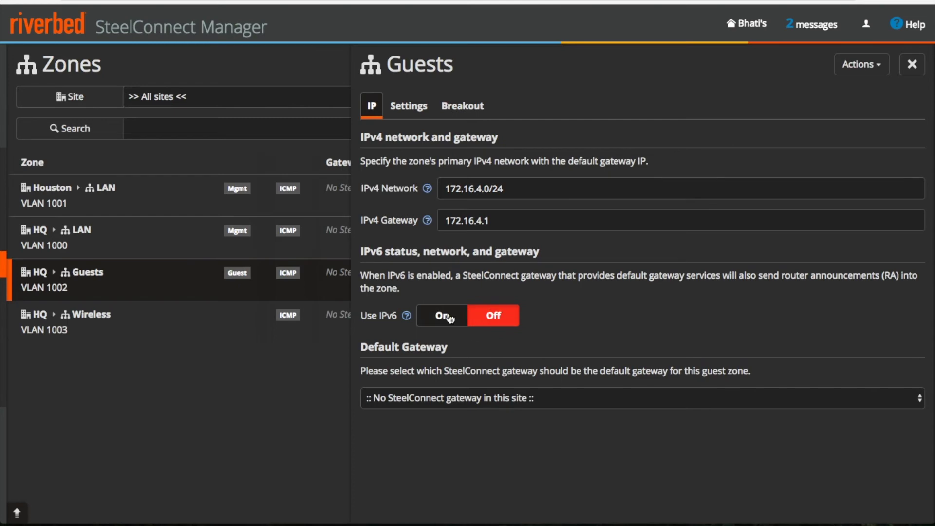
{"action": "left_click", "coordinate": [417, 393]}
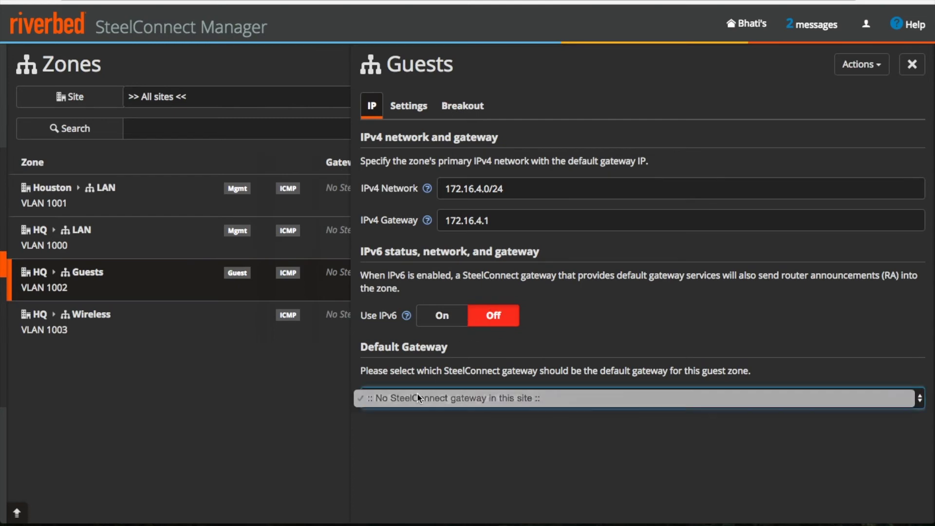
Review the Guests zone's name and internet breakout preference, close it, and open Wireless.
{"action": "left_click", "coordinate": [401, 112]}
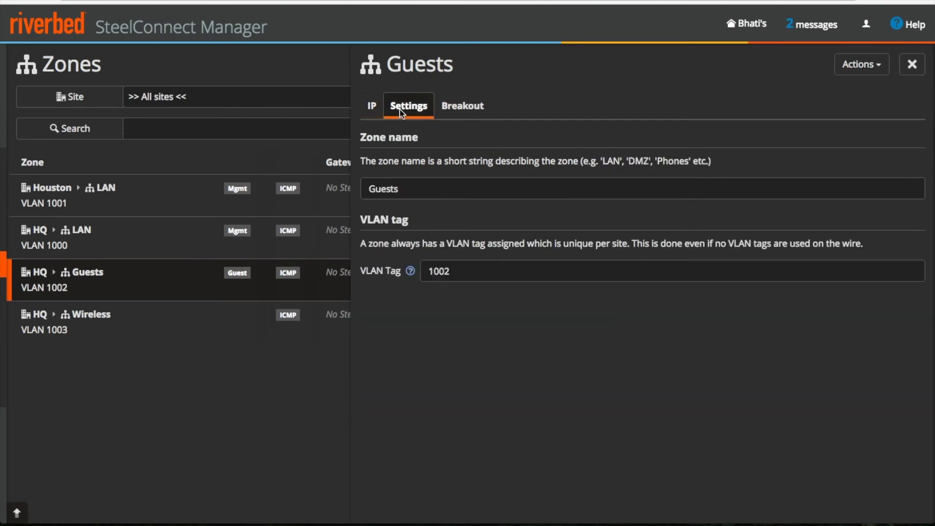
{"action": "left_click", "coordinate": [405, 190]}
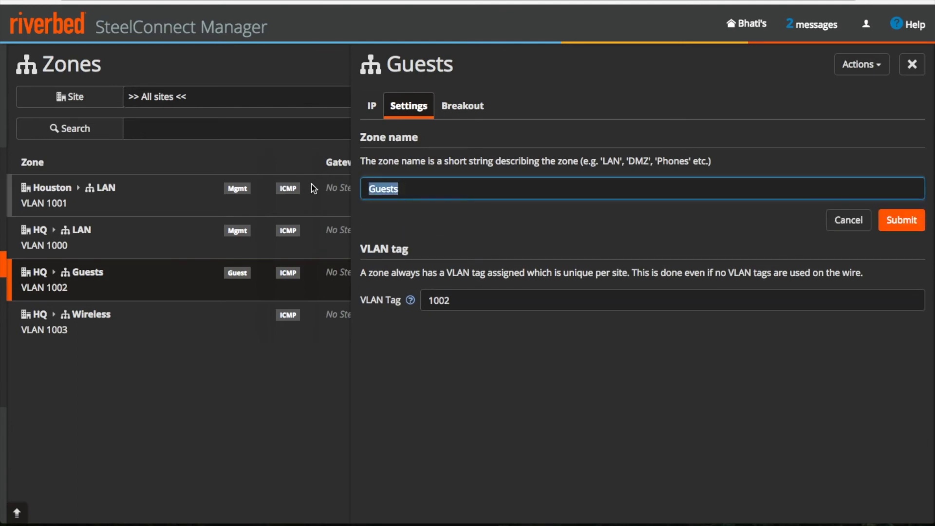
{"action": "left_click", "coordinate": [401, 301]}
{"action": "left_click", "coordinate": [463, 106]}
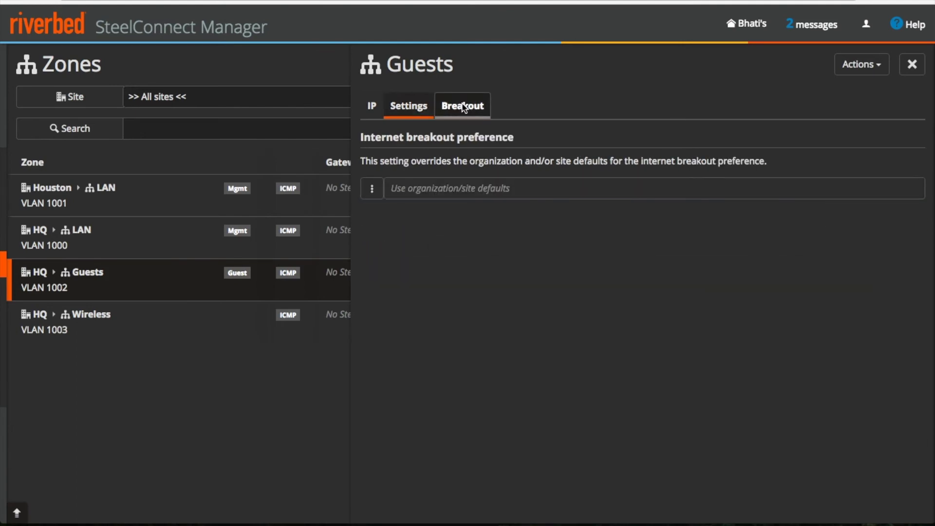
{"action": "left_click", "coordinate": [373, 195]}
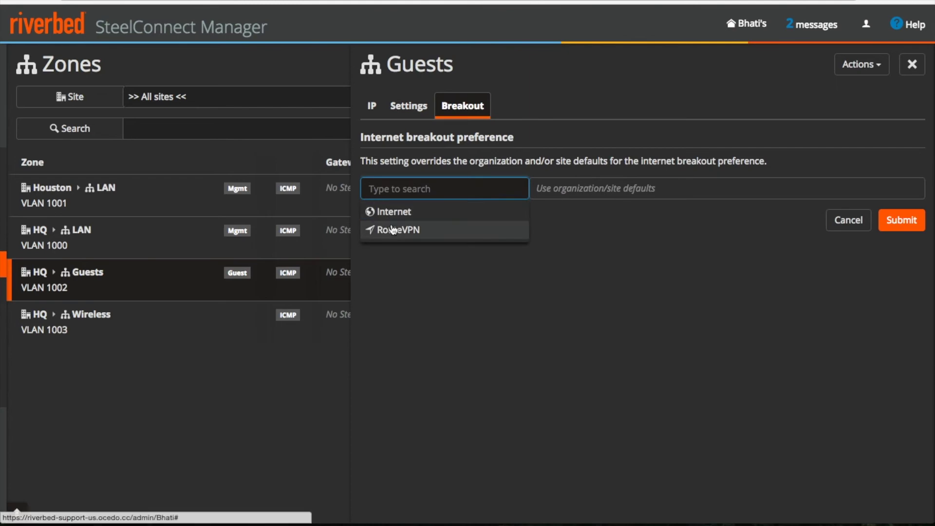
{"action": "left_click", "coordinate": [912, 65]}
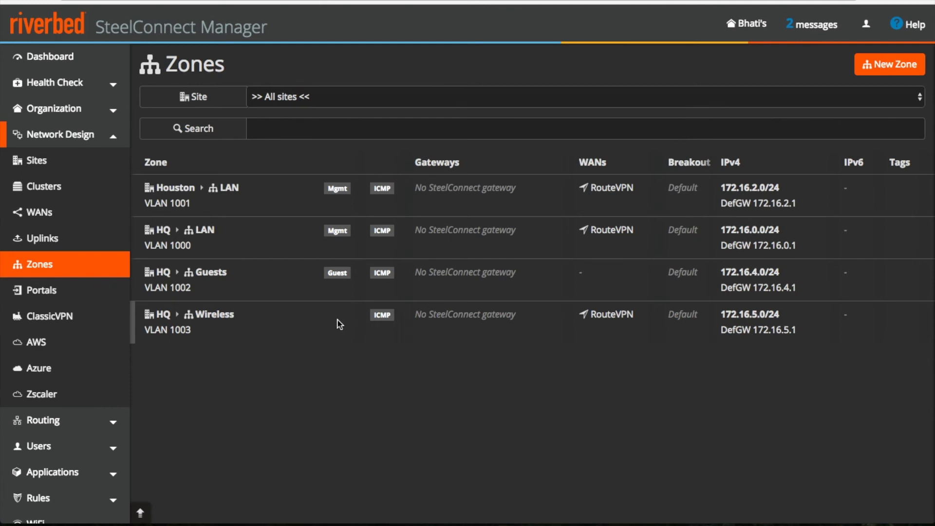
{"action": "left_click", "coordinate": [271, 324]}
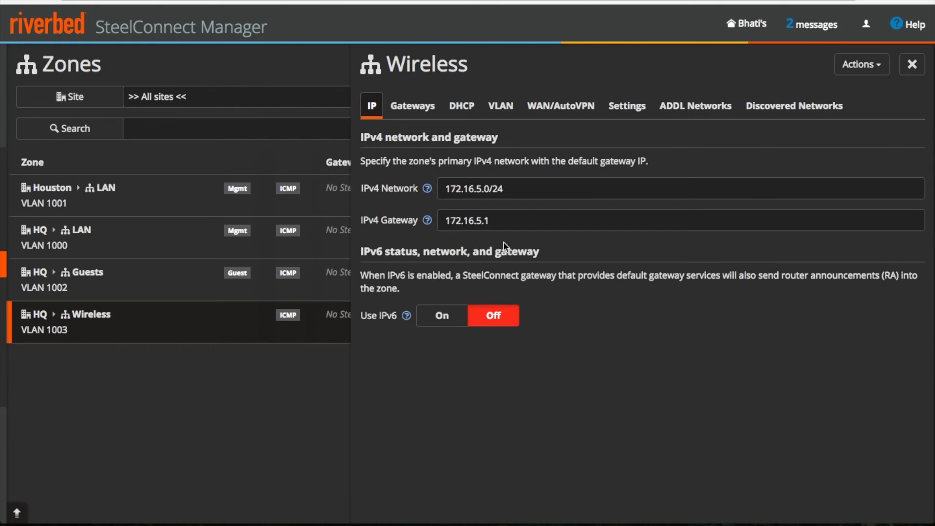
Switch the Wireless zone's default gateway configuration to Manual, adding no gateway assignment.
{"action": "left_click_drag", "start_coordinate": [500, 223], "coordinate": [410, 227]}
{"action": "left_click", "coordinate": [562, 270]}
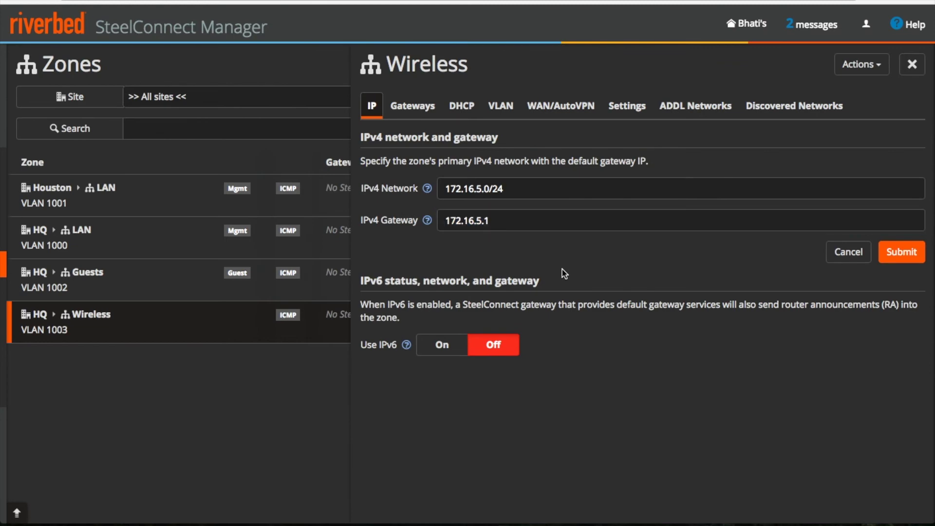
{"action": "left_click", "coordinate": [405, 108]}
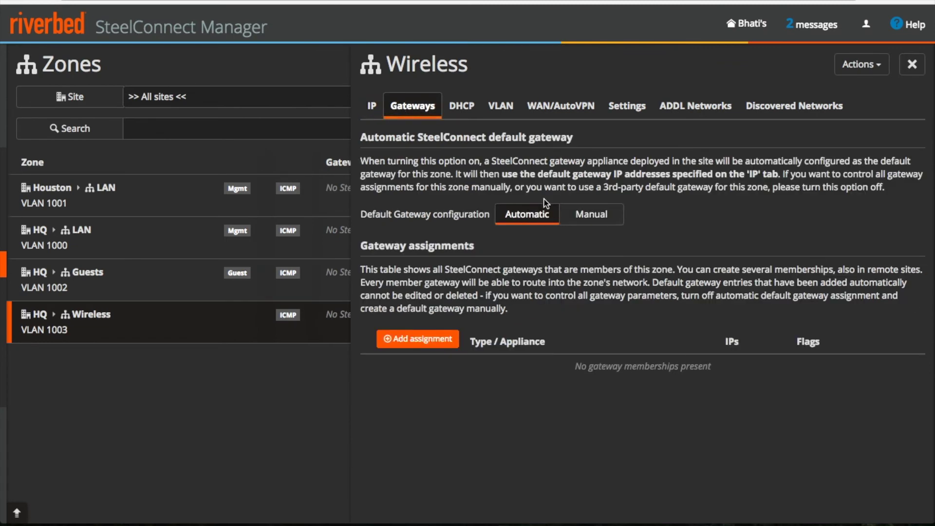
{"action": "left_click_drag", "start_coordinate": [515, 175], "coordinate": [784, 174]}
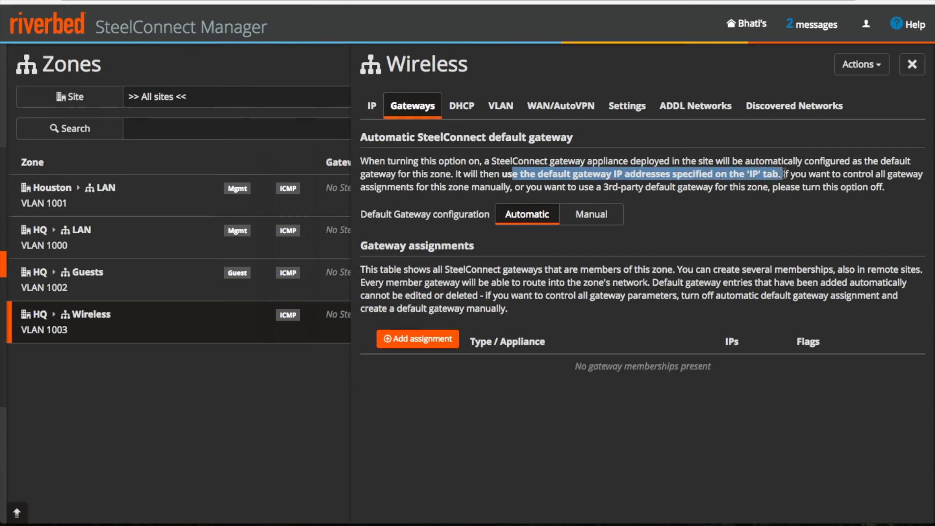
{"action": "left_click", "coordinate": [580, 242]}
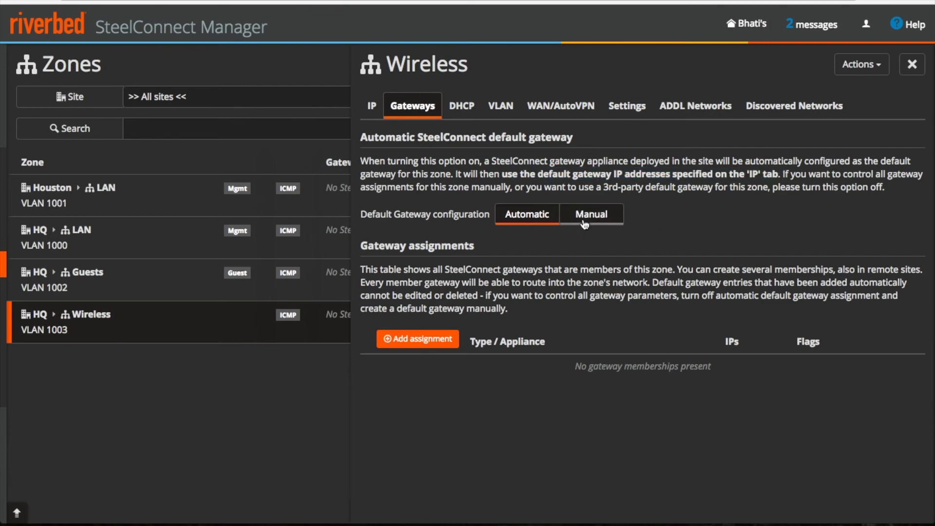
{"action": "left_click", "coordinate": [585, 221]}
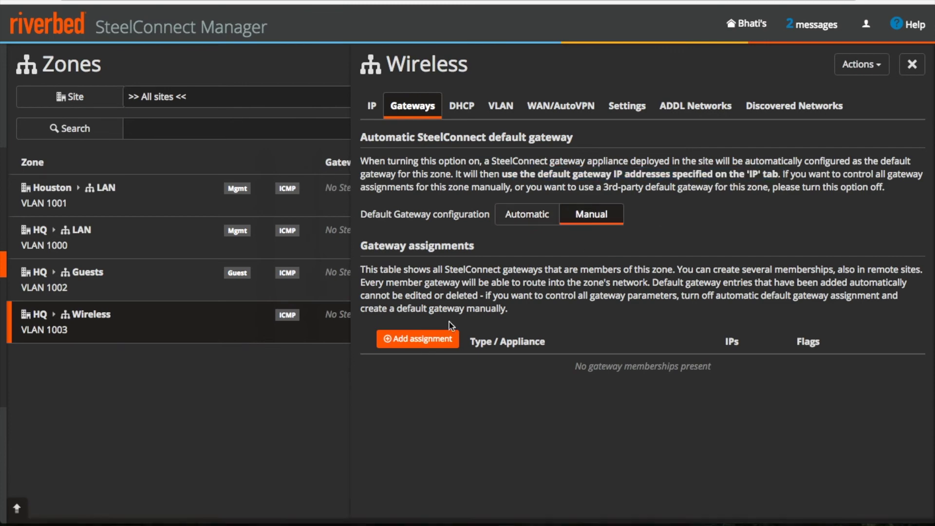
{"action": "left_click", "coordinate": [417, 339]}
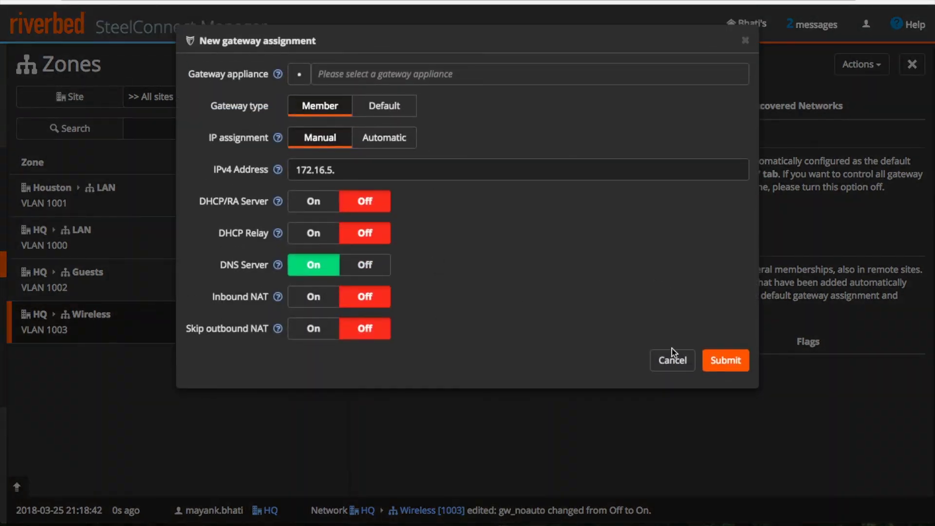
{"action": "left_click", "coordinate": [673, 361]}
{"action": "left_click", "coordinate": [469, 106]}
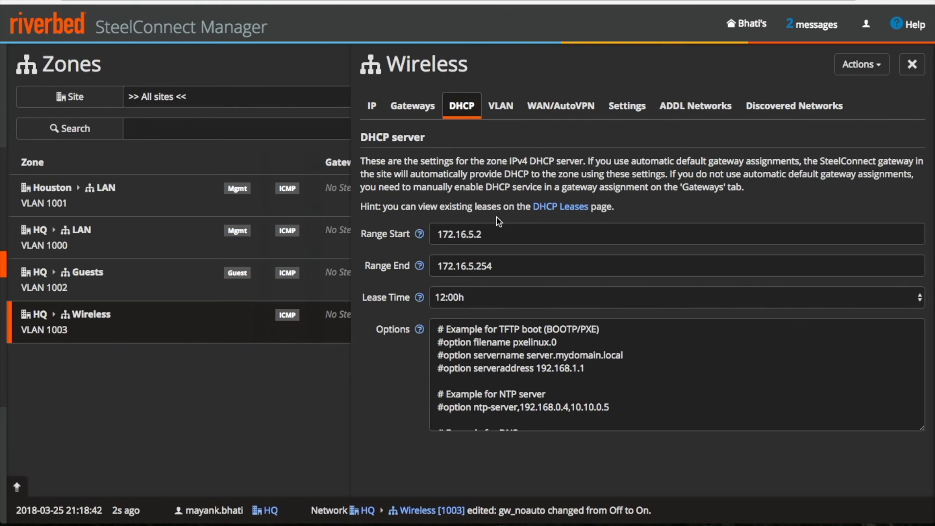
Review the Wireless DHCP range 172.16.5.2–172.16.5.254 and keep the 12:00h lease time.
{"action": "left_click", "coordinate": [493, 234]}
{"action": "left_click", "coordinate": [497, 266]}
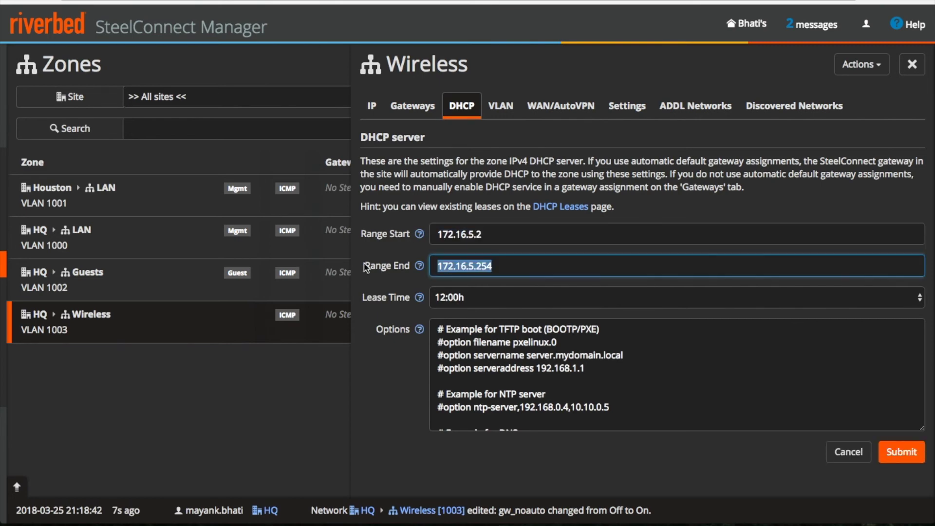
{"action": "left_click", "coordinate": [468, 299]}
{"action": "left_click", "coordinate": [422, 302]}
{"action": "left_click", "coordinate": [463, 299]}
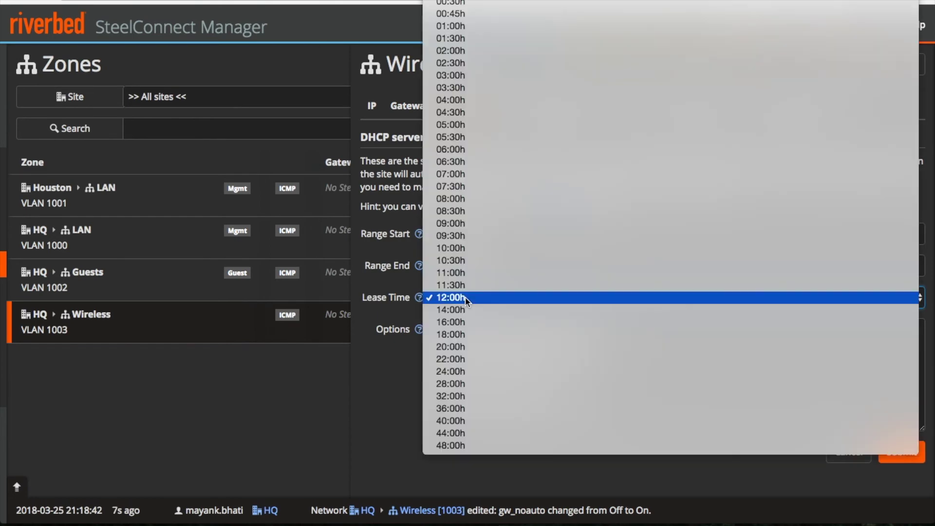
{"action": "left_click", "coordinate": [387, 403]}
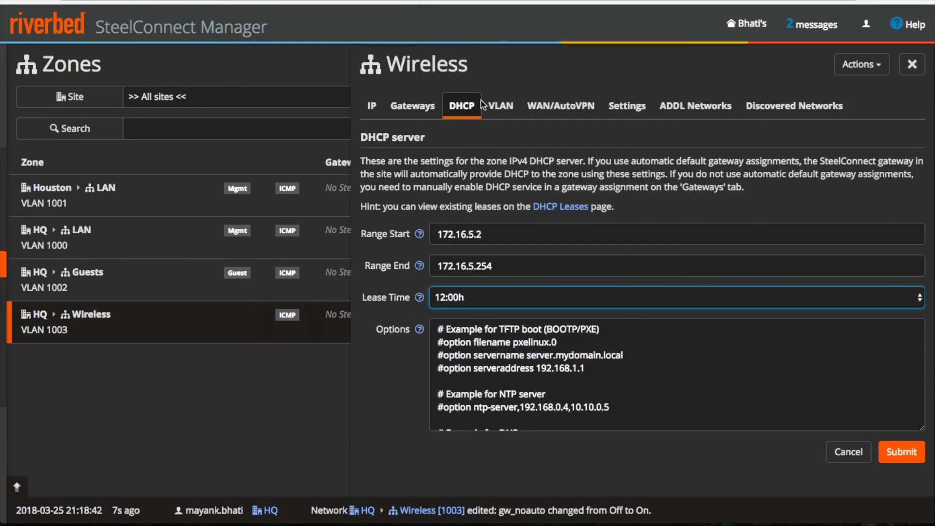
Check the VLAN tag 1003 and the management zone option, then view WAN/AutoVPN settings.
{"action": "left_click", "coordinate": [504, 105]}
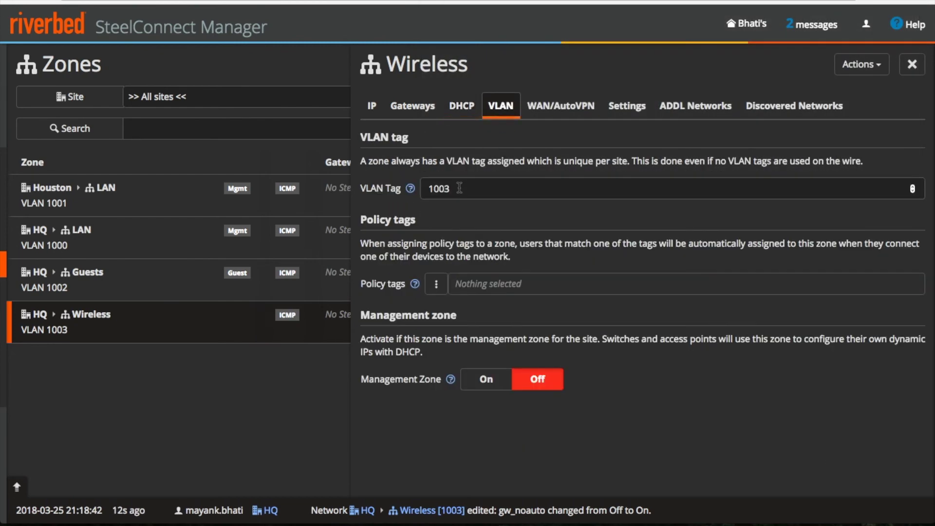
{"action": "left_click_drag", "start_coordinate": [459, 188], "coordinate": [430, 189]}
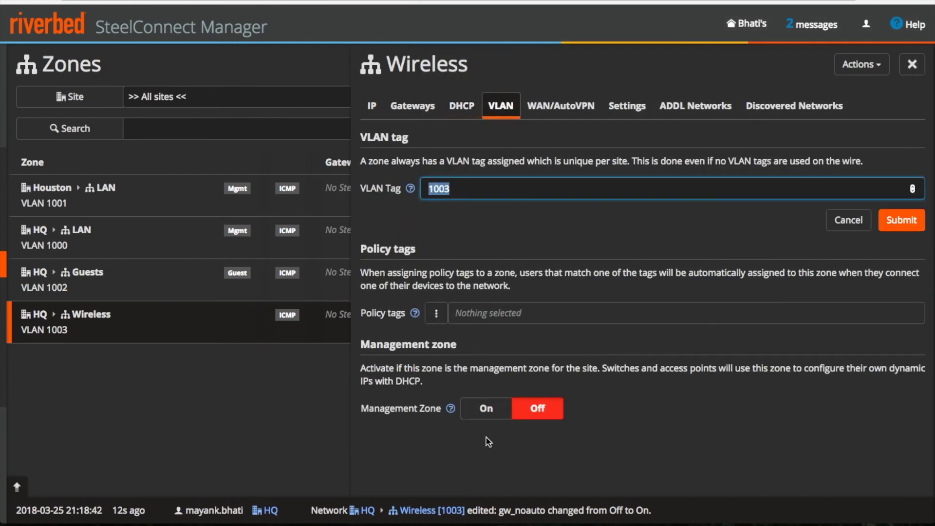
{"action": "left_click", "coordinate": [451, 411]}
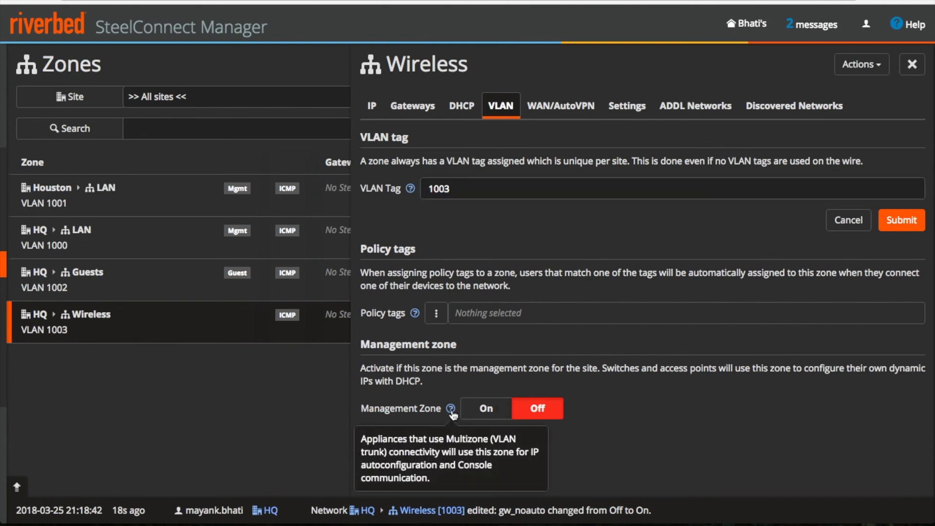
{"action": "left_click", "coordinate": [533, 108]}
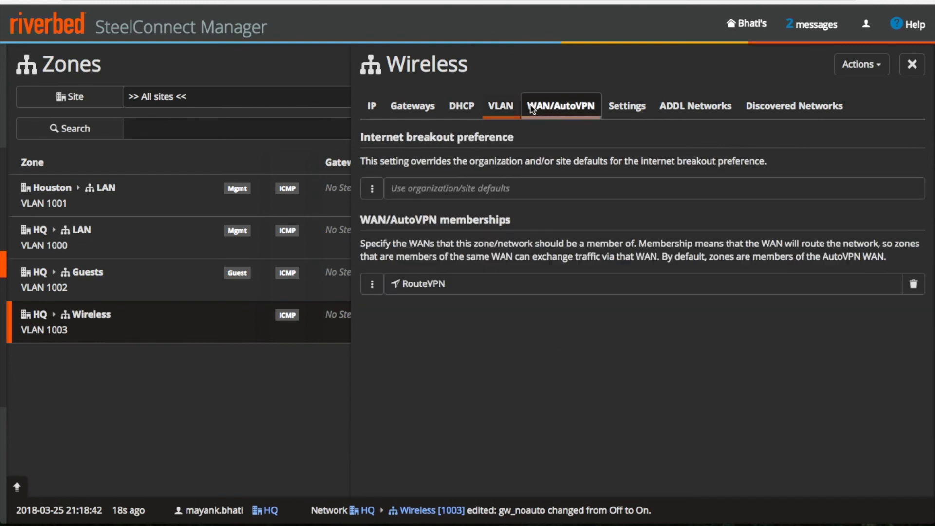
Inspect the Wireless zone's internet breakout and WAN membership choices without changing them.
{"action": "left_click", "coordinate": [375, 191]}
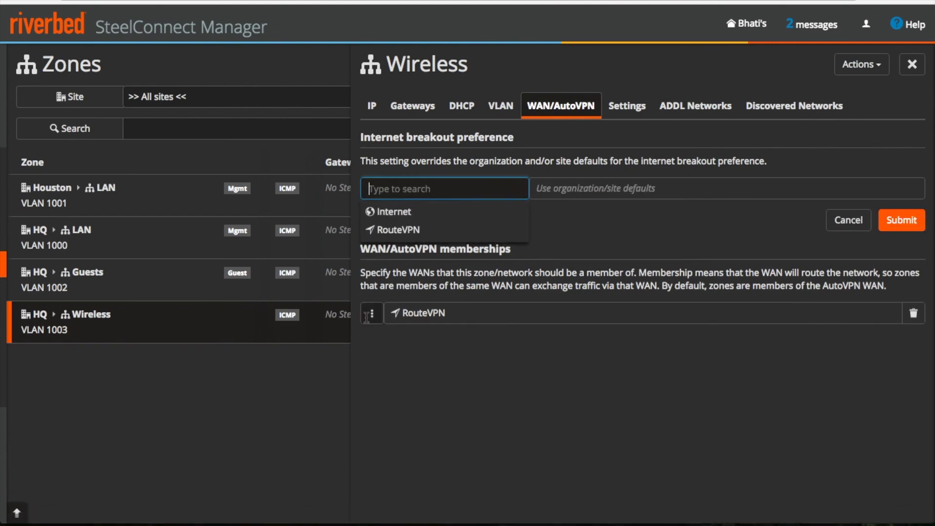
{"action": "left_click", "coordinate": [372, 314]}
{"action": "left_click", "coordinate": [566, 382]}
Confirm the name Wireless and allow-all ICMP policy, adding no 3rd-party gateway routes.
{"action": "left_click", "coordinate": [630, 107]}
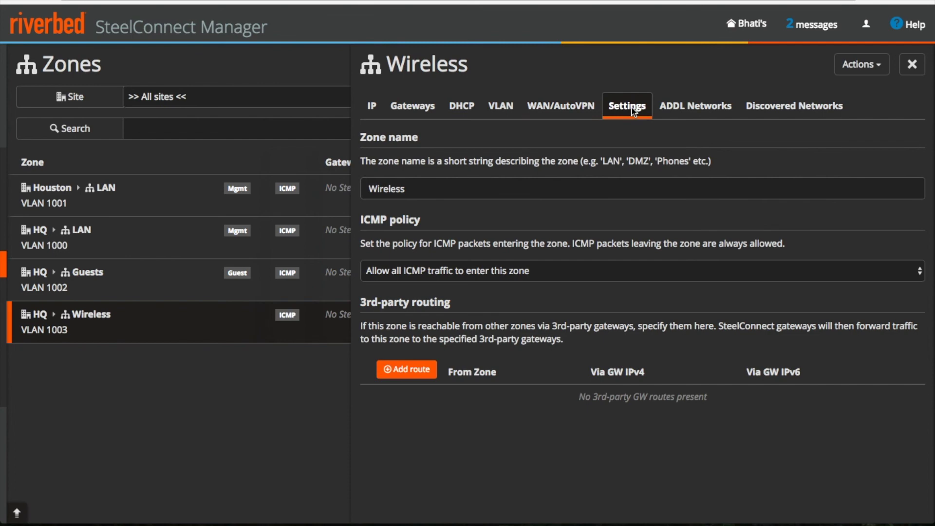
{"action": "double_click", "coordinate": [371, 190]}
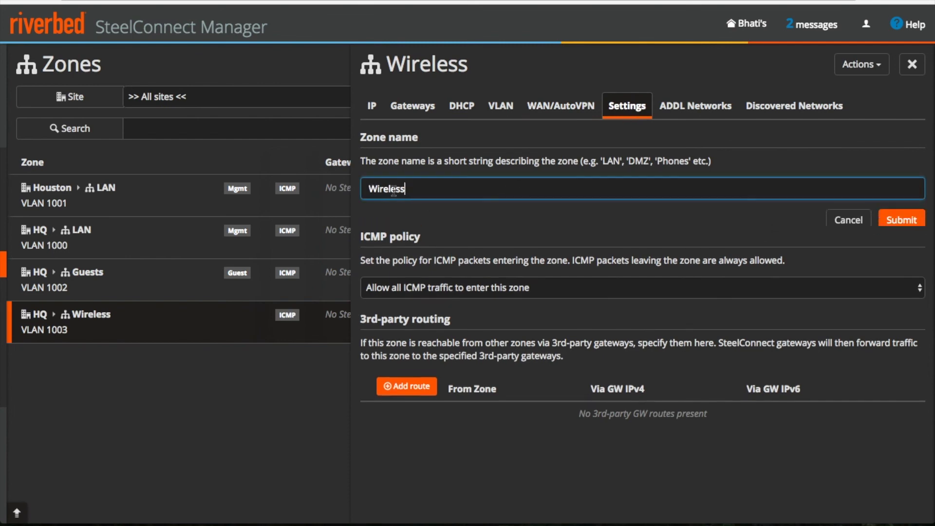
{"action": "left_click", "coordinate": [449, 307]}
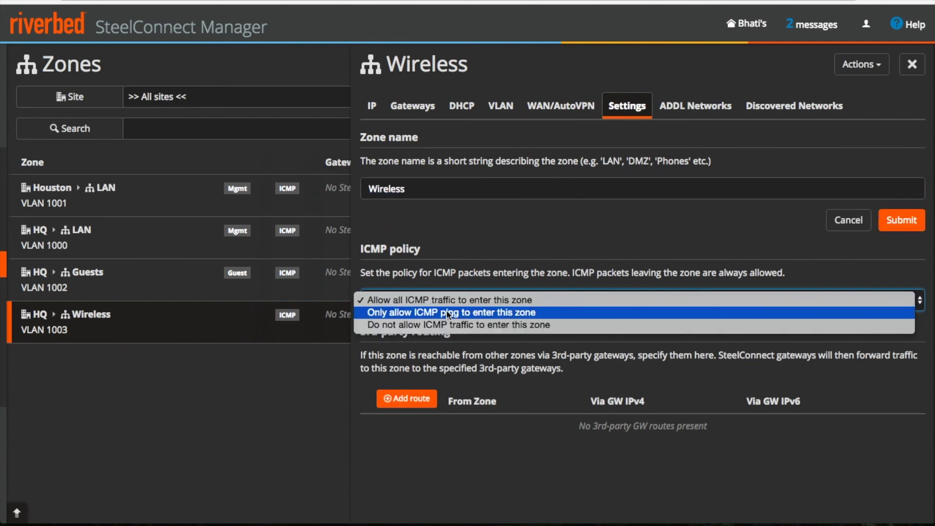
{"action": "left_click", "coordinate": [453, 444]}
{"action": "left_click", "coordinate": [406, 399]}
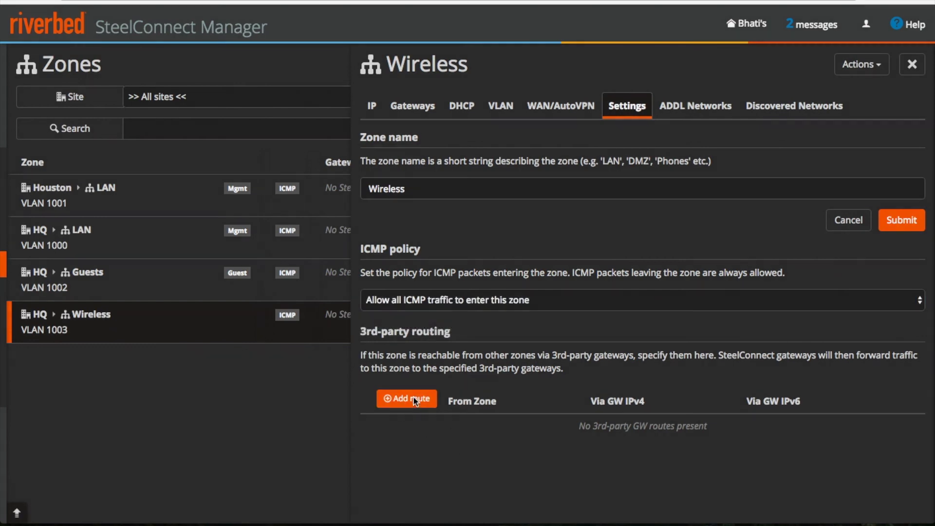
{"action": "left_click", "coordinate": [667, 142]}
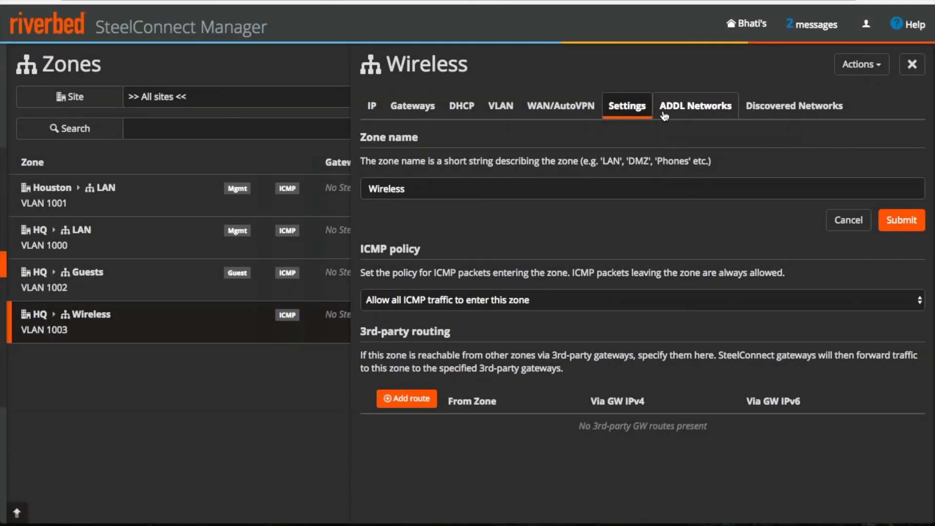
{"action": "left_click", "coordinate": [680, 104]}
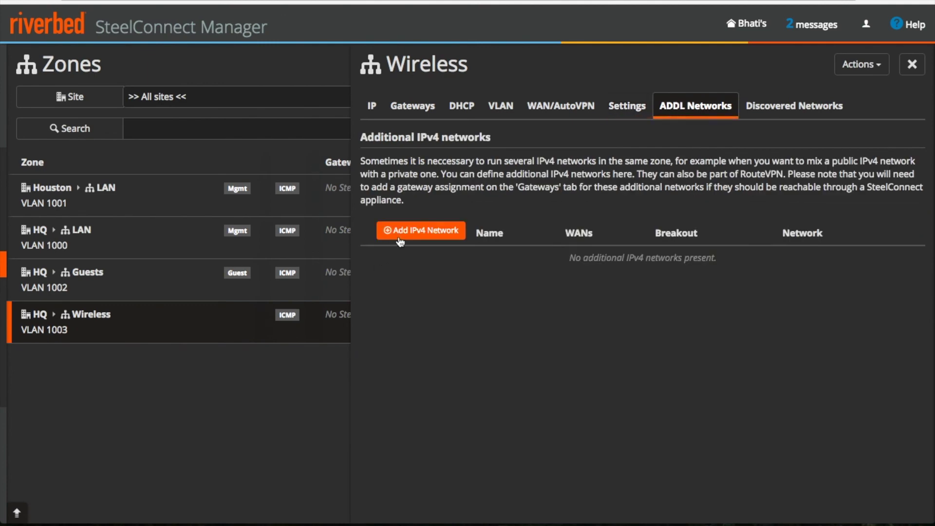
Review the Wireless zone's additional and discovered networks, then close its panel.
{"action": "left_click_drag", "start_coordinate": [503, 161], "coordinate": [674, 166]}
{"action": "left_click", "coordinate": [781, 103]}
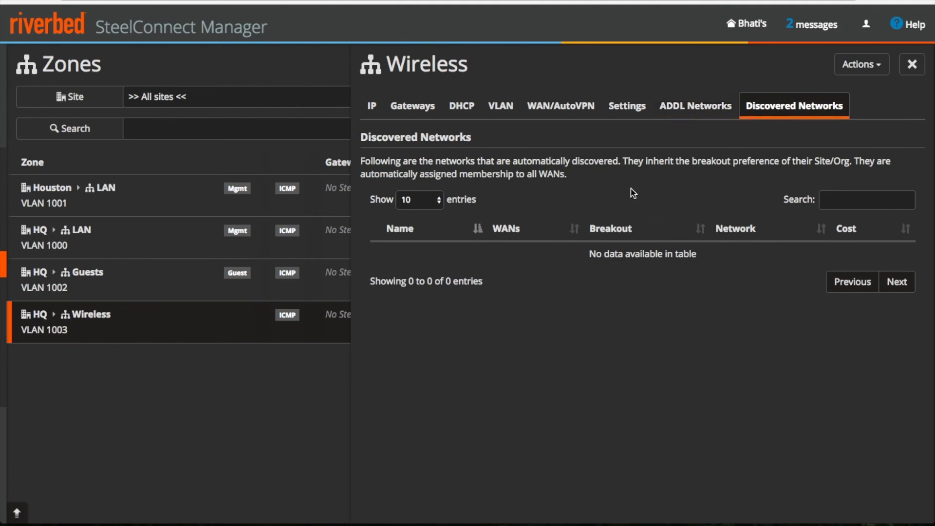
{"action": "left_click", "coordinate": [910, 64]}
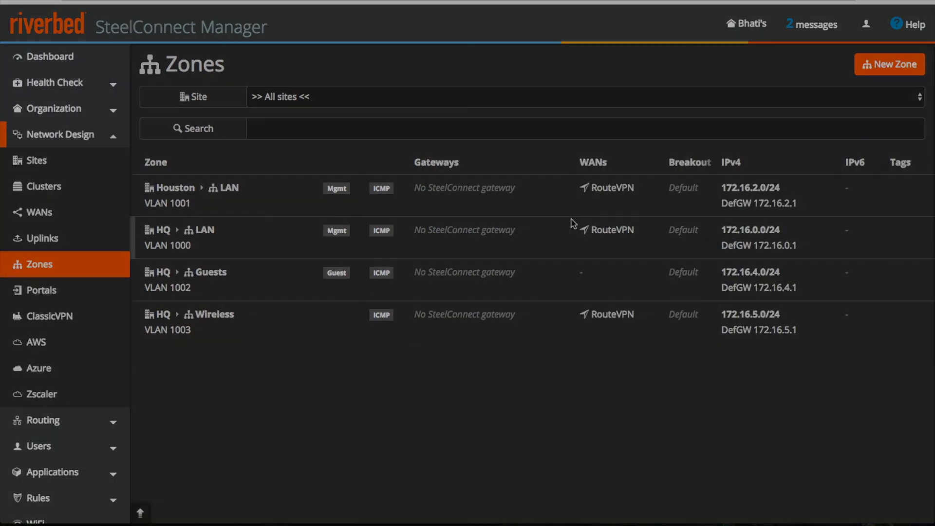